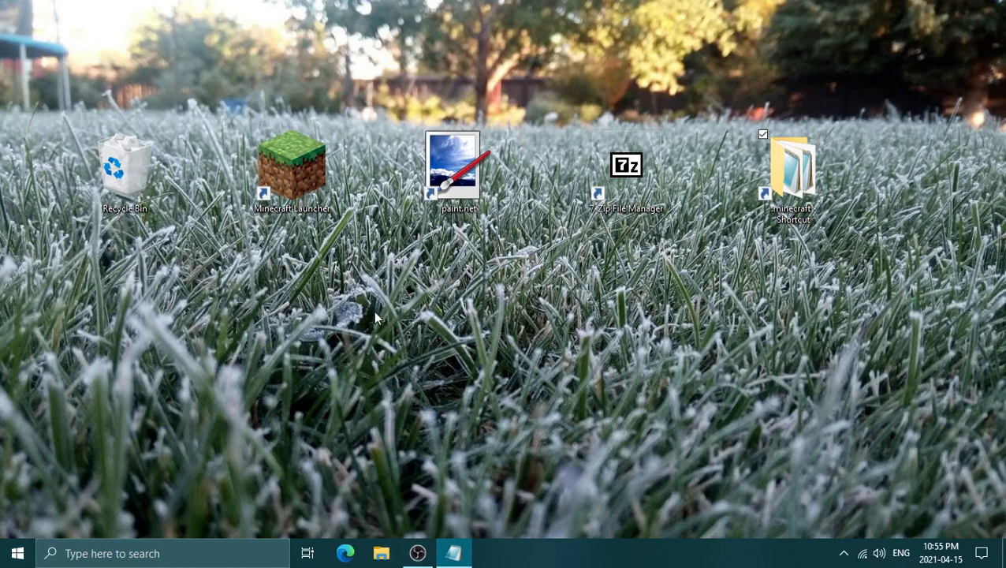
click(296, 315)
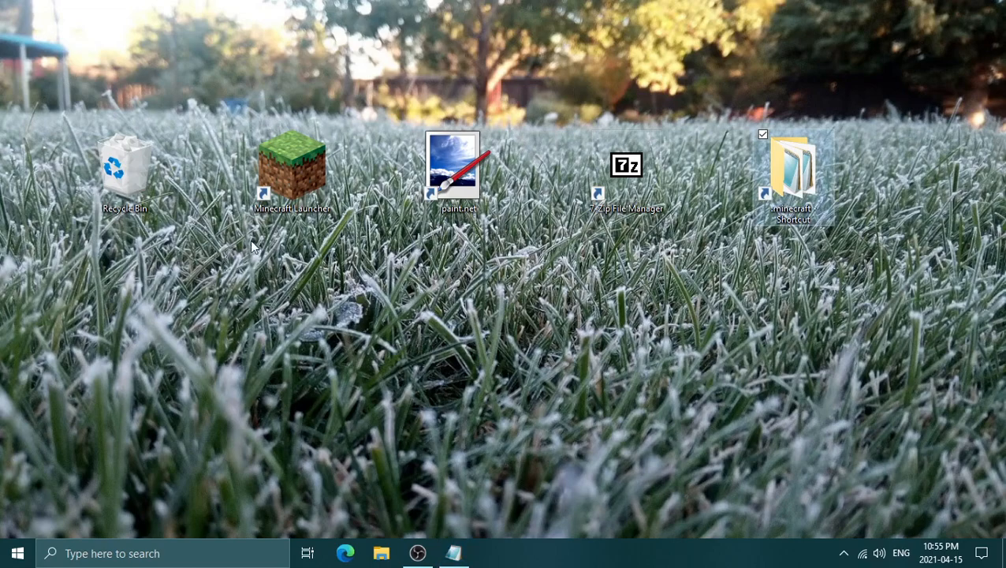
click(340, 281)
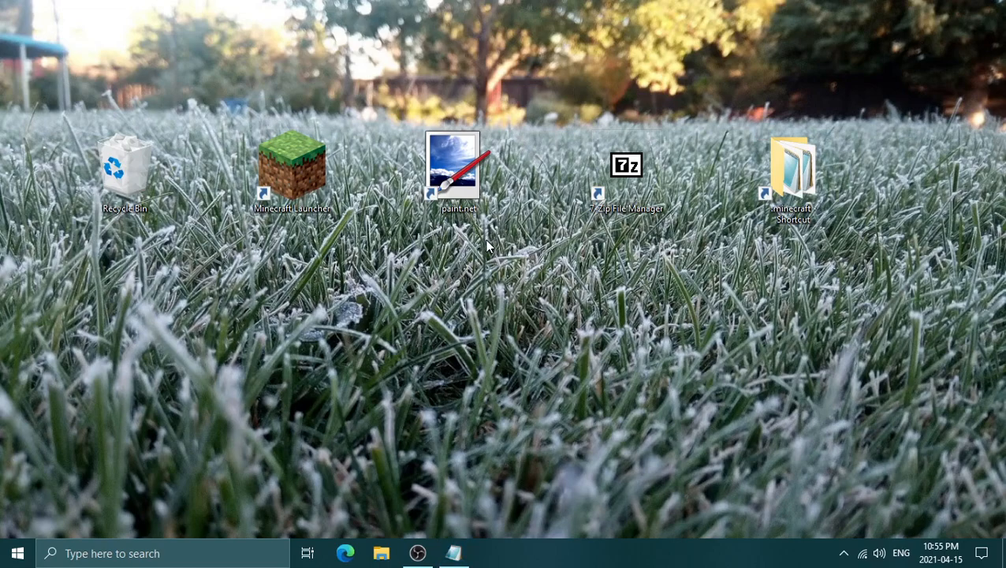
drag(456, 166, 453, 171)
click(444, 293)
drag(191, 276, 915, 96)
click(452, 409)
mouse_move(601, 142)
mouse_down()
mouse_move(620, 201)
mouse_move(627, 180)
mouse_up()
click(546, 203)
Step: Find the .minecraft folder through the %appdata% location, look over its contents, and close it
click(18, 553)
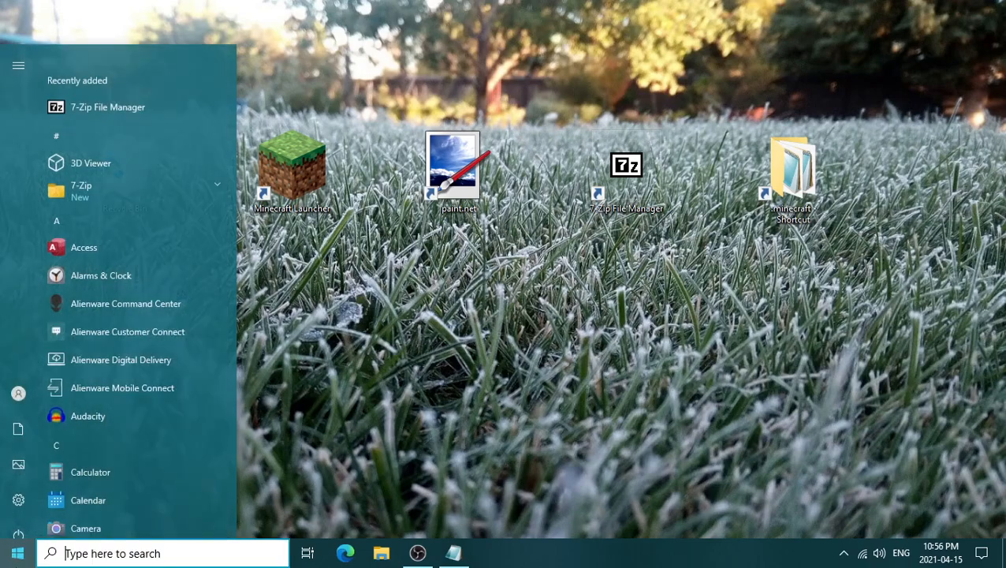
text(%ap)
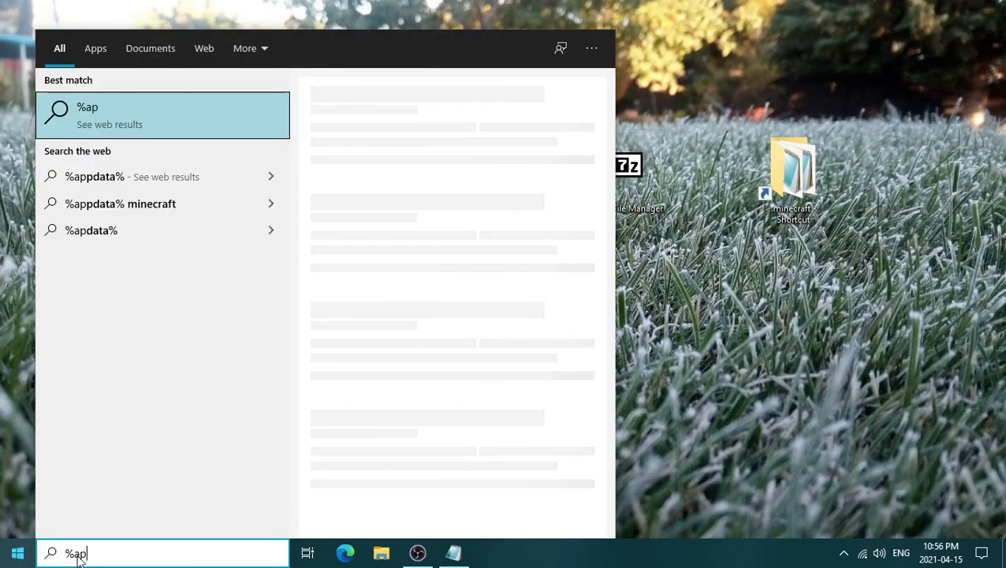
text(pdata%)
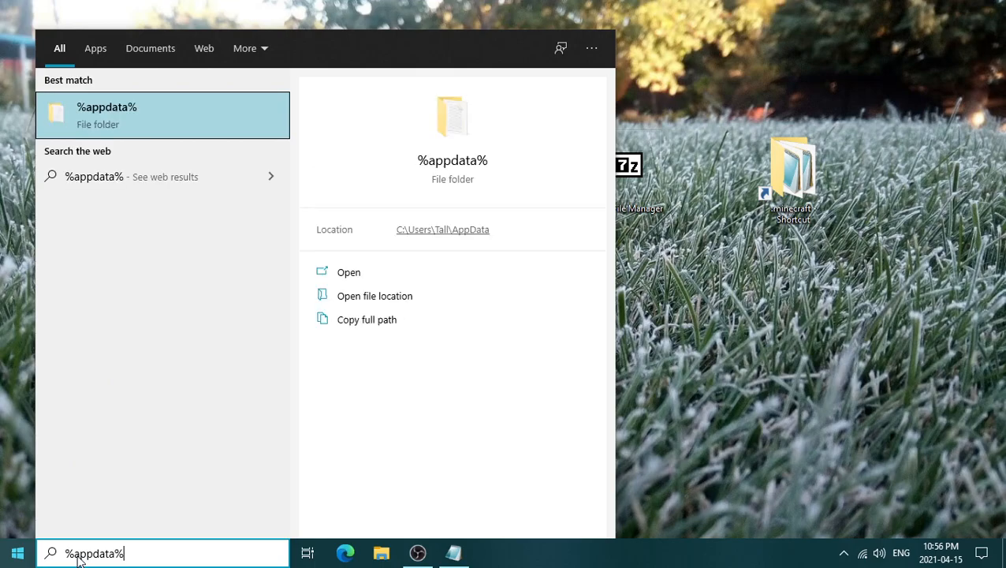
key(Return)
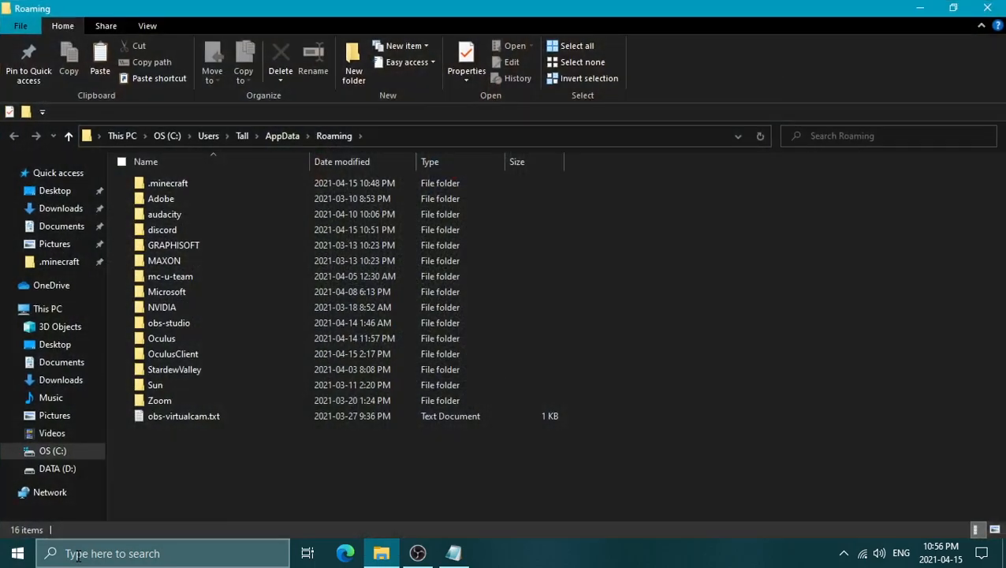
double_click(267, 181)
scroll(354, 312, down, 2)
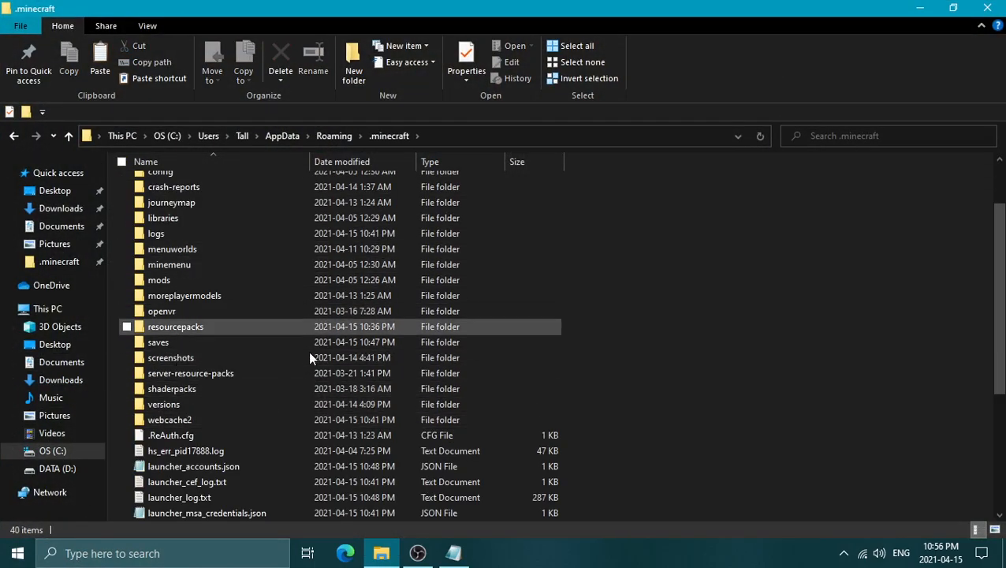
scroll(317, 337, up, 2)
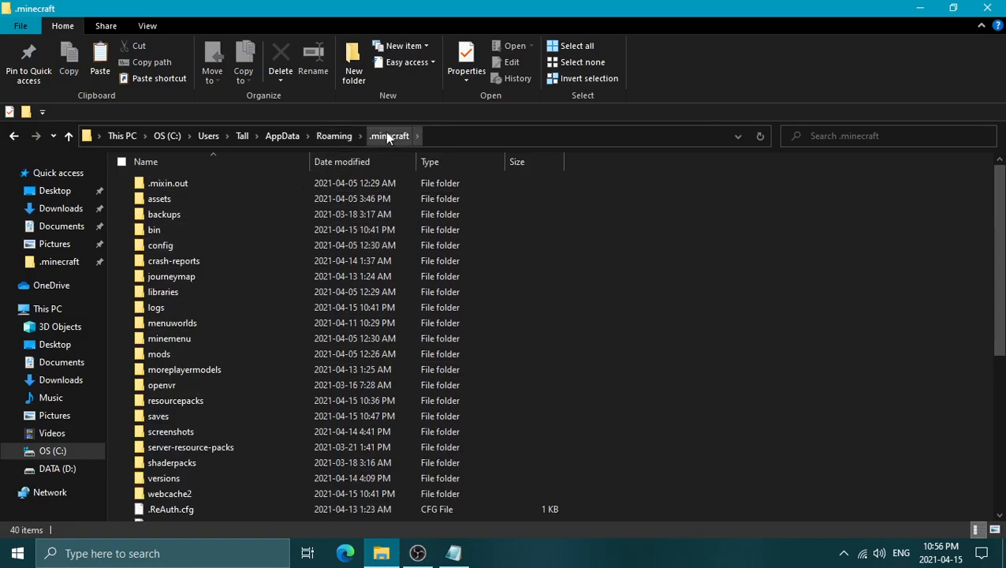
click(988, 8)
Step: Copy the 1.16.5 folder from the versions folder inside .minecraft, starting from the desktop shortcut, and close the window
double_click(791, 164)
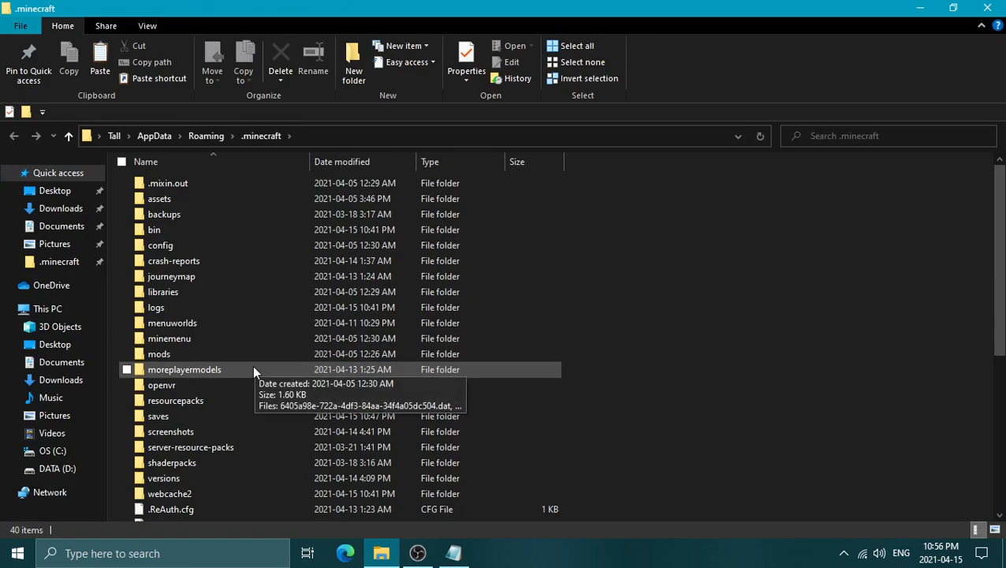
double_click(205, 477)
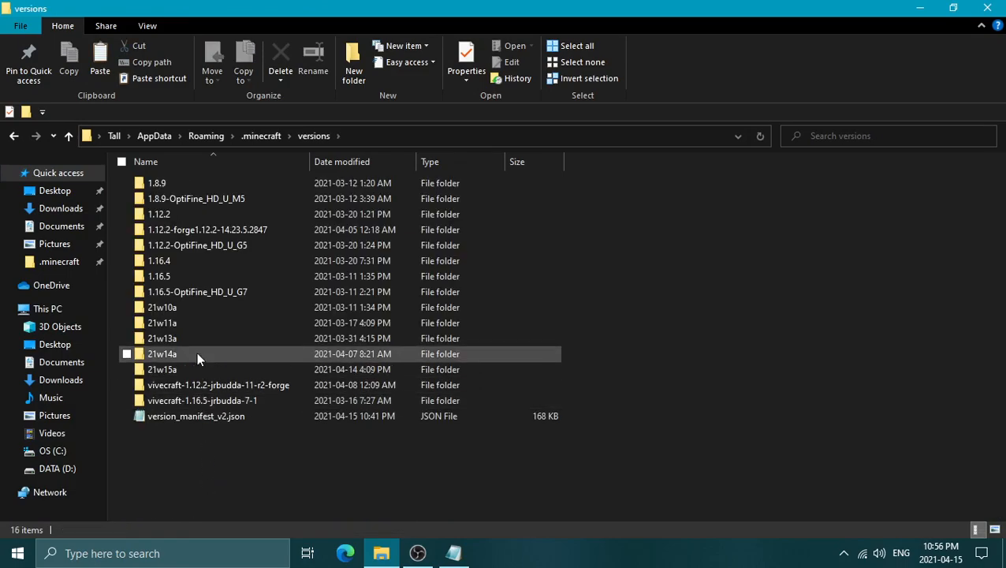
click(189, 277)
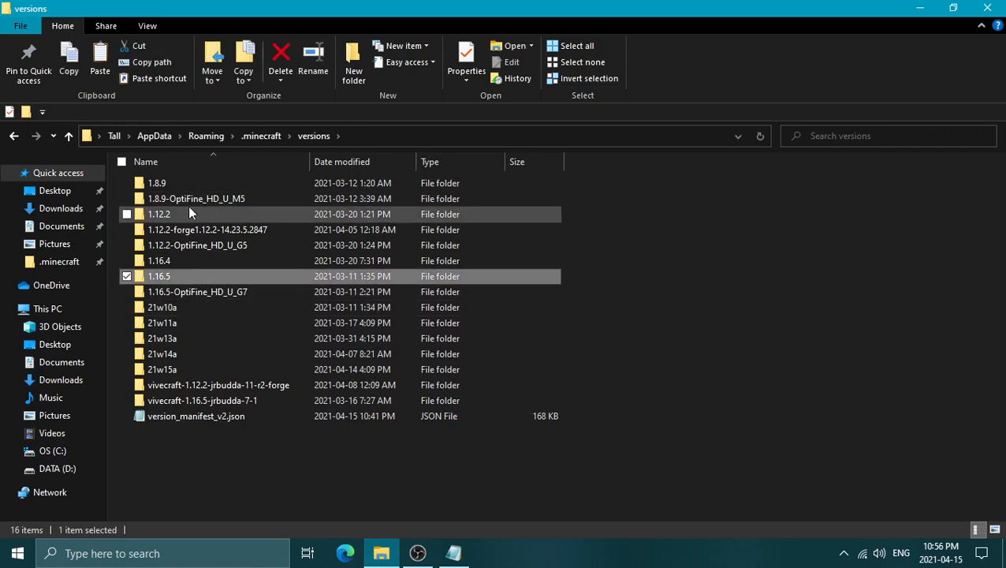
right_click(184, 277)
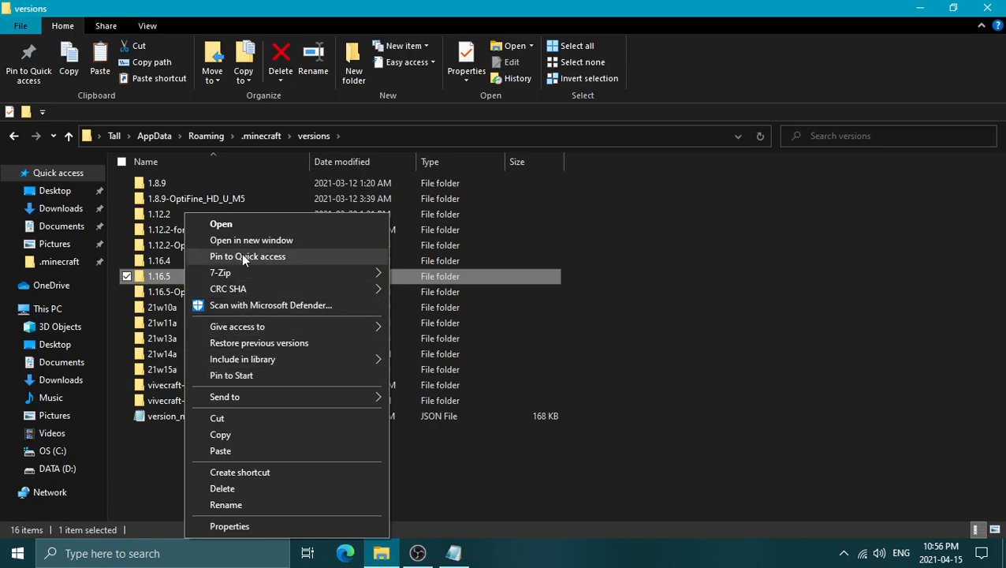
click(226, 435)
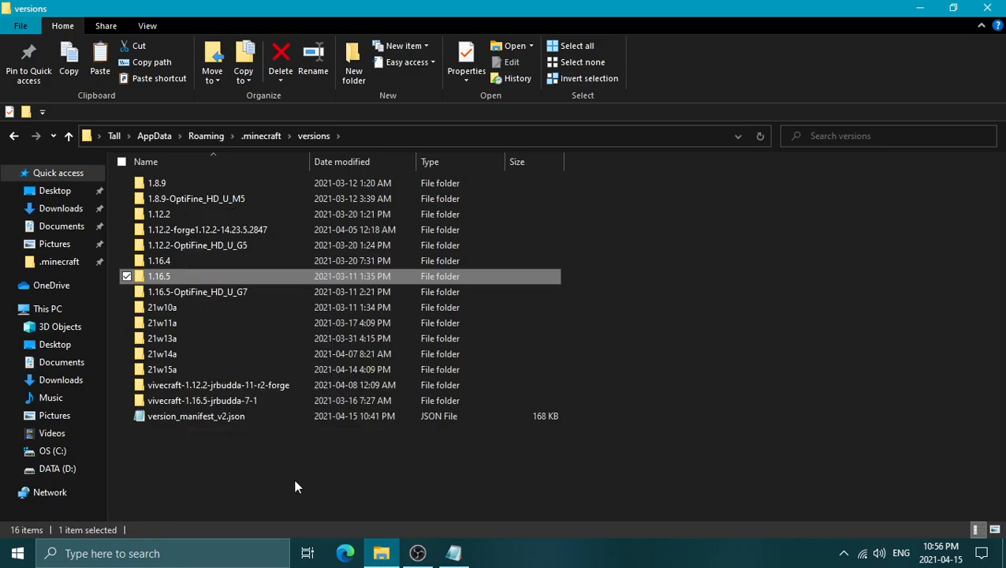
click(276, 477)
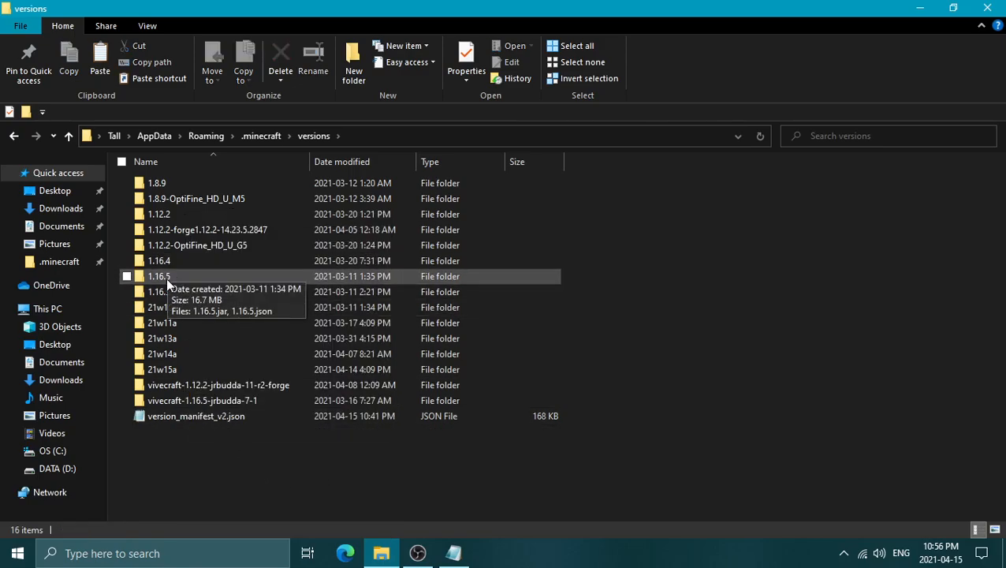
click(987, 8)
Step: Create a new folder named Pack Project on the desktop
right_click(347, 268)
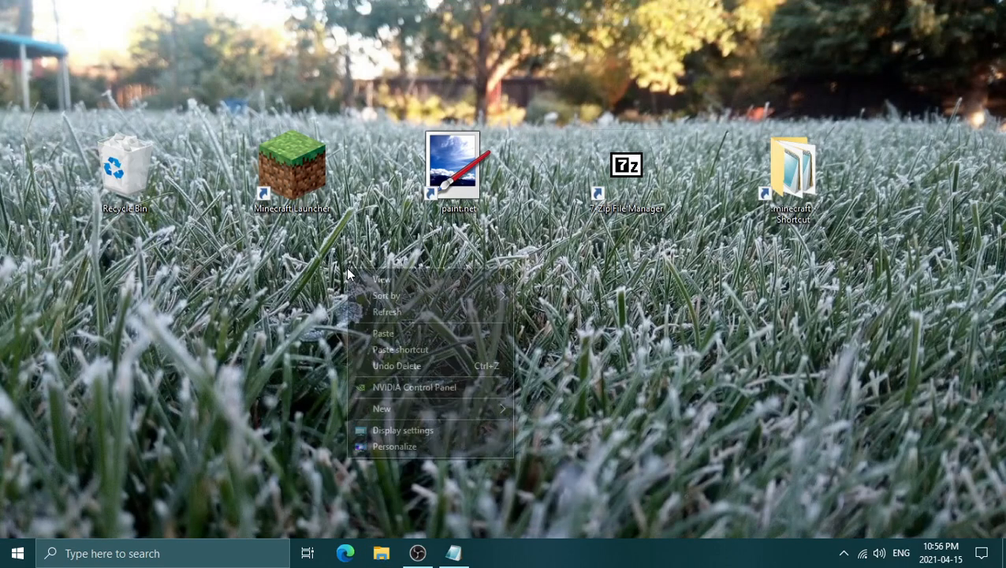
mouse_move(461, 421)
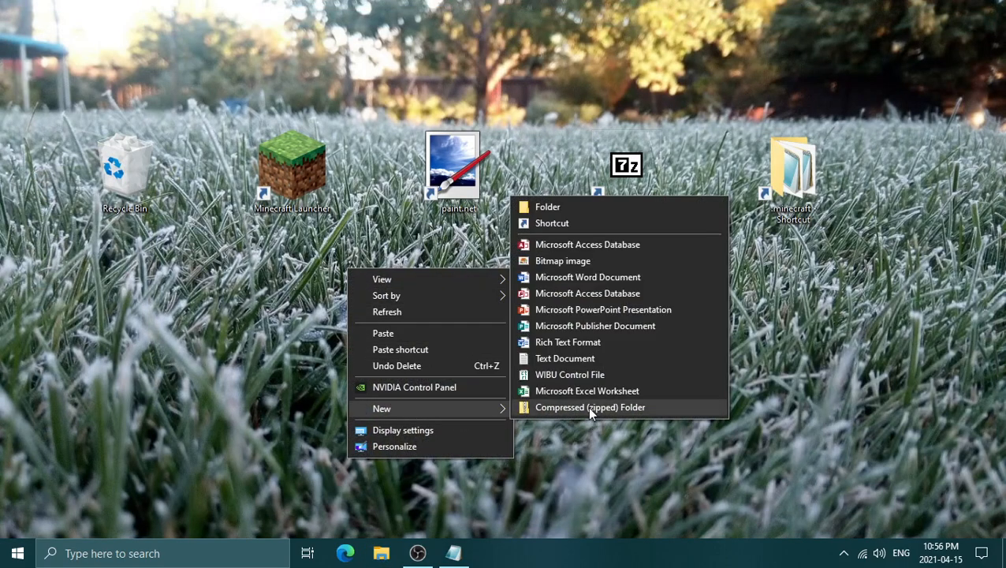
click(584, 207)
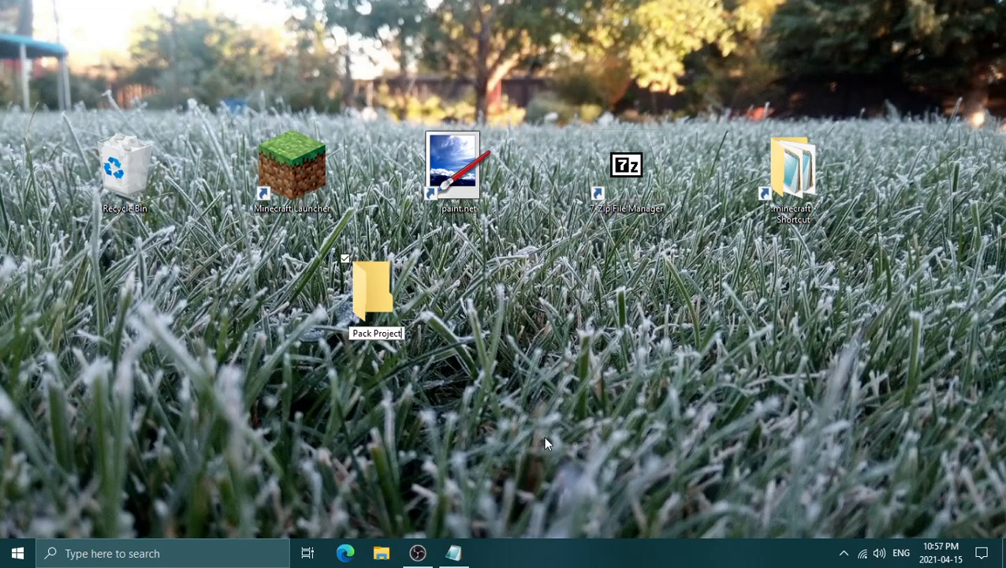
key(Return)
Step: Paste the copied 1.16.5 folder into the Pack Project folder
double_click(392, 280)
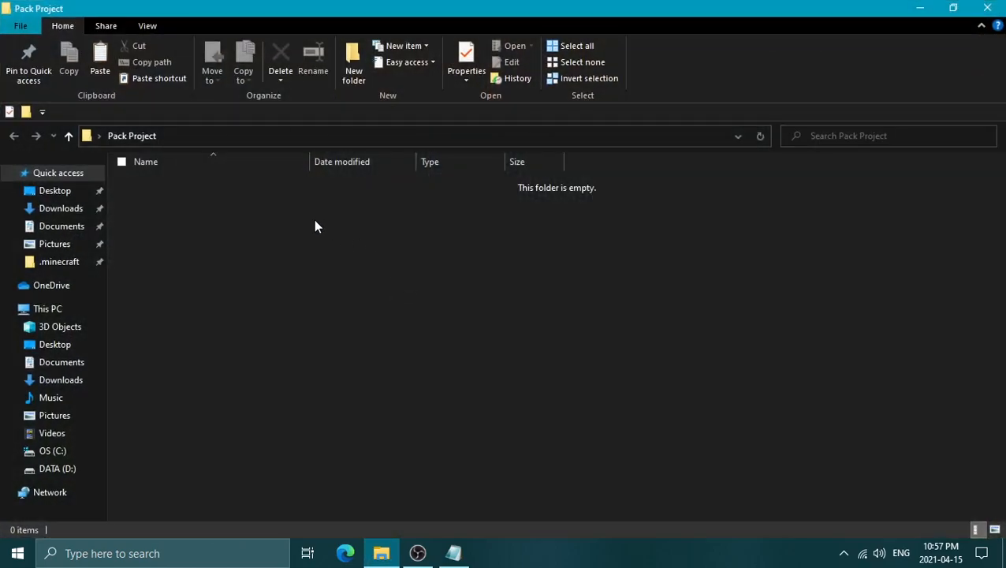
right_click(314, 219)
click(247, 265)
right_click(224, 229)
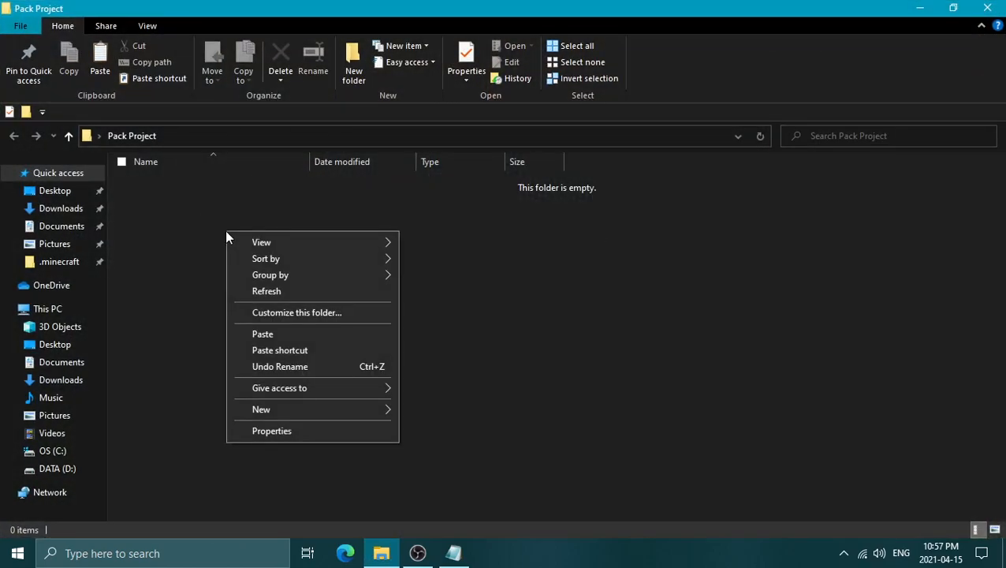
click(282, 337)
click(202, 318)
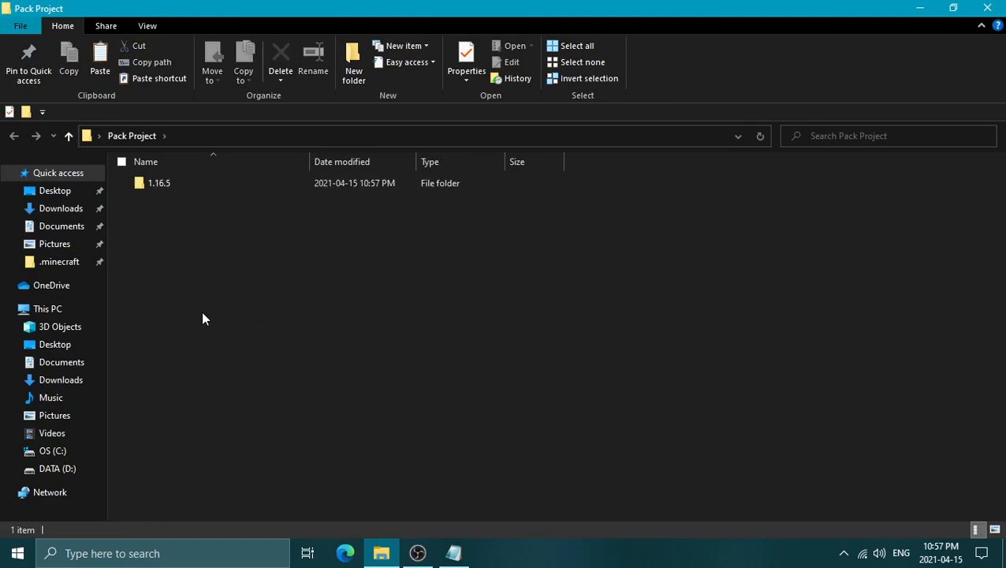
Step: Cut the 1.16.5.jar file from the 1.16.5 folder inside Pack Project
double_click(198, 185)
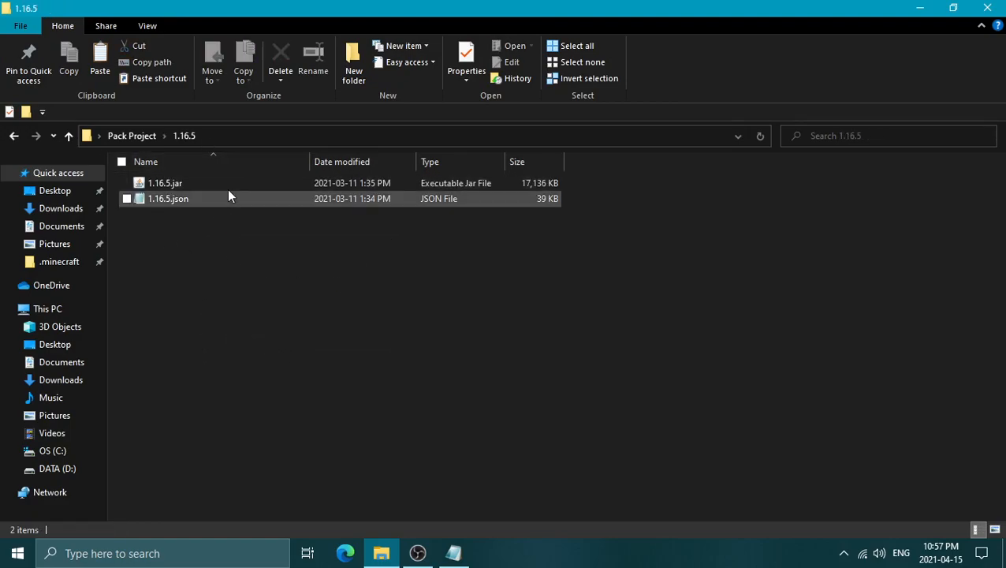
click(202, 186)
right_click(202, 187)
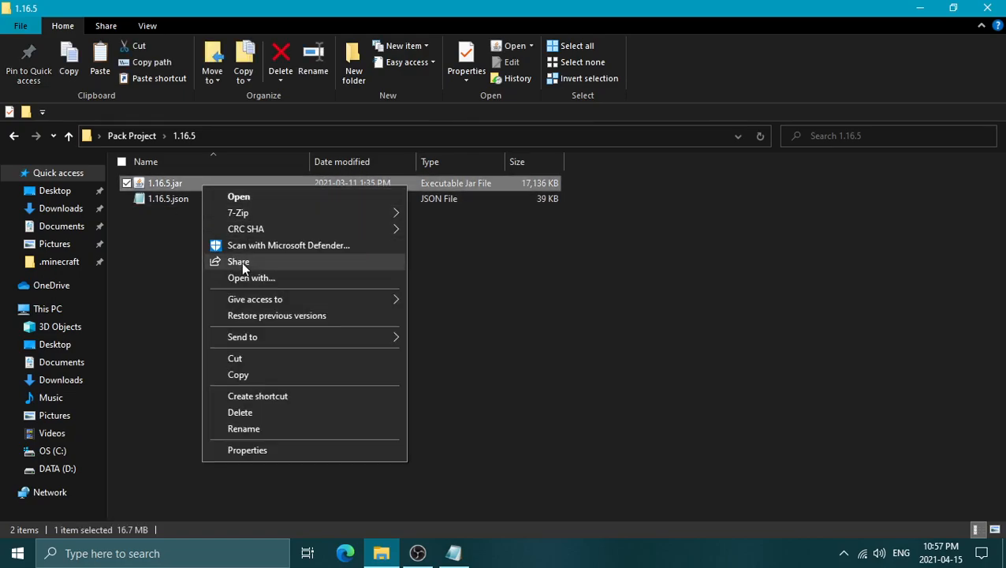
click(237, 358)
Step: Create a new folder named d directly inside Pack Project
click(141, 134)
right_click(220, 291)
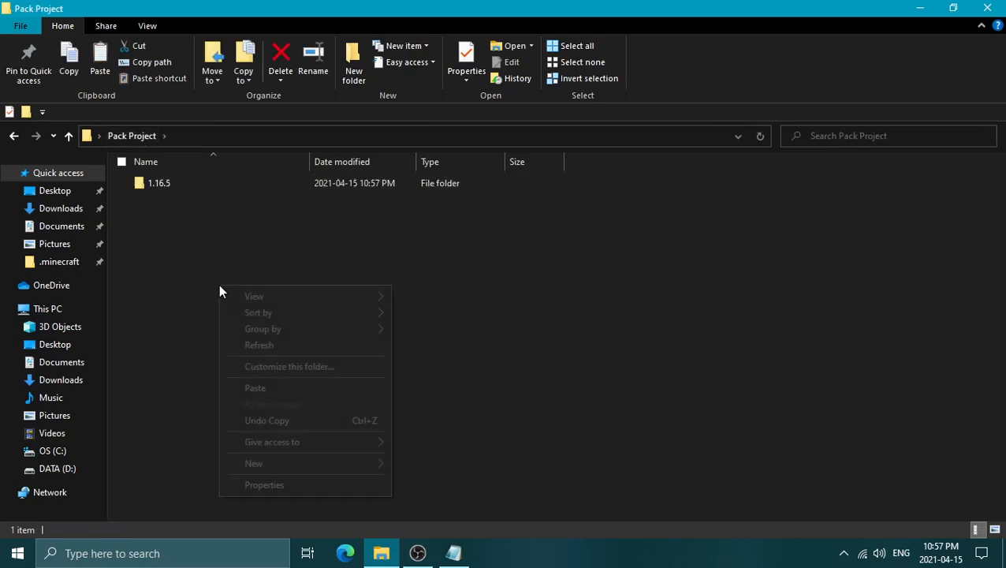
mouse_move(359, 461)
click(446, 265)
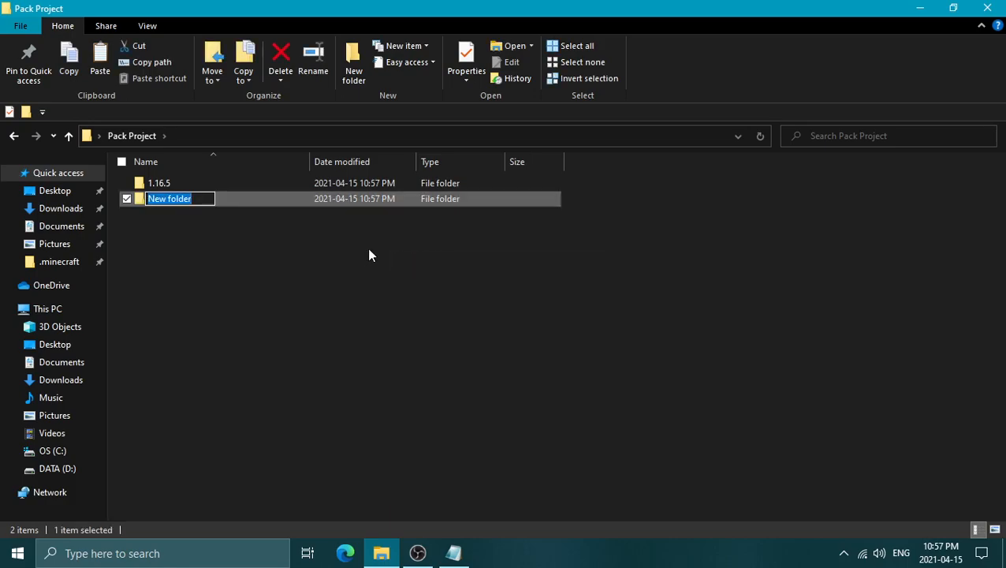
text(d)
click(369, 255)
Step: Paste the cut 1.16.5.jar file into the d folder
double_click(358, 199)
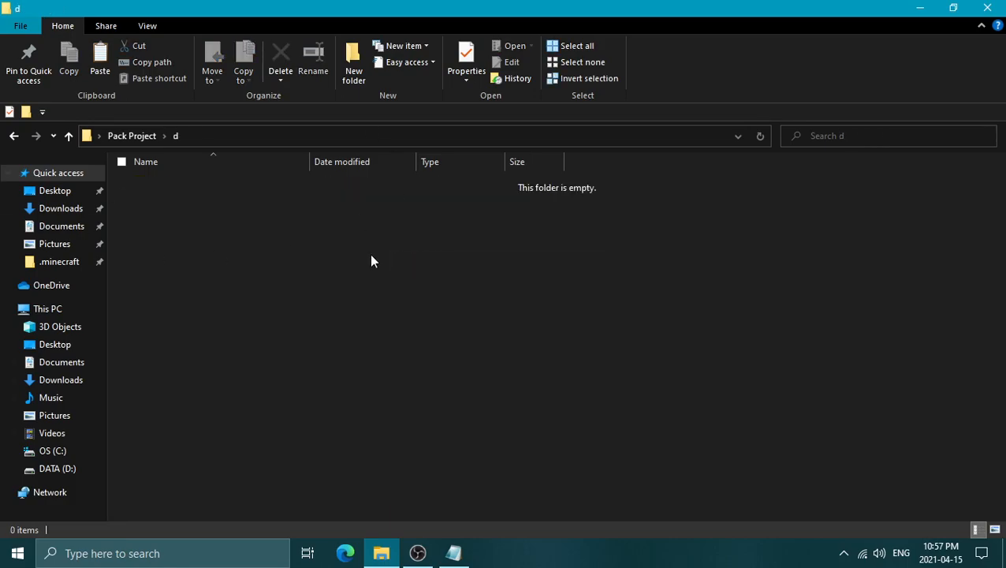
right_click(331, 238)
click(385, 337)
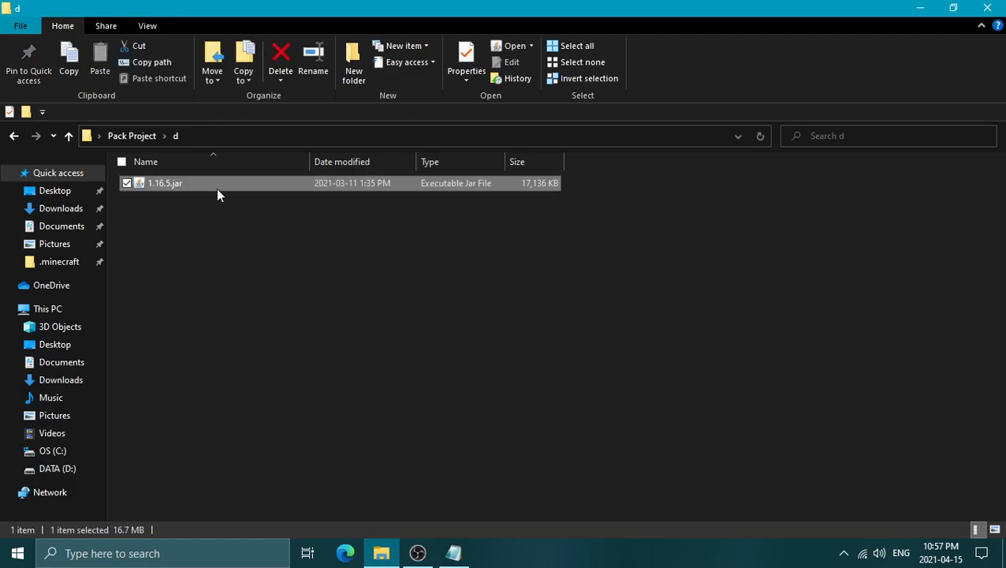
Step: Extract 1.16.5.jar with 7-Zip directly into the d folder
right_click(216, 190)
mouse_move(364, 214)
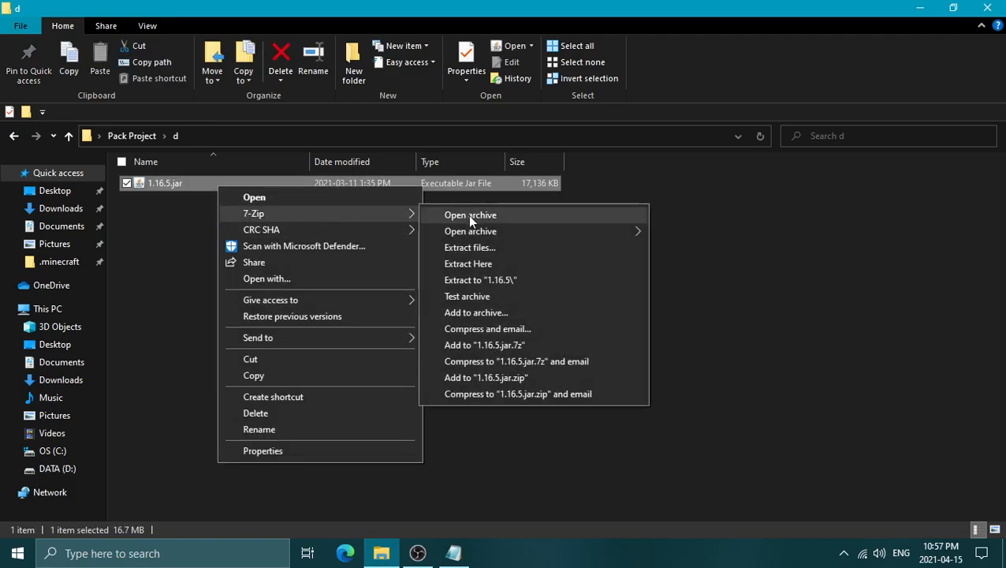
click(468, 265)
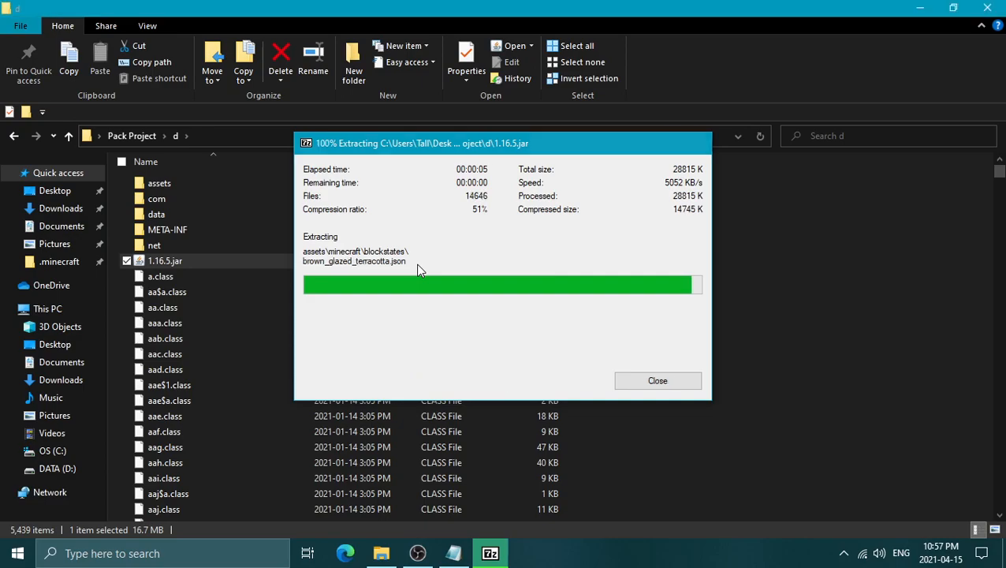
click(810, 297)
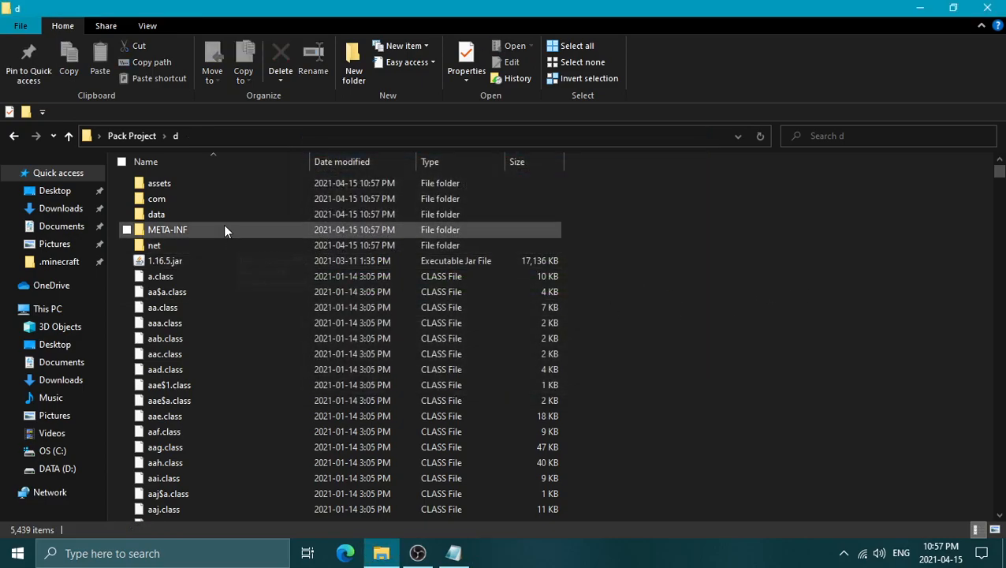
Step: Move the extracted assets folder from d up into Pack Project and go to that folder
scroll(306, 231, down, 15)
scroll(308, 230, up, 15)
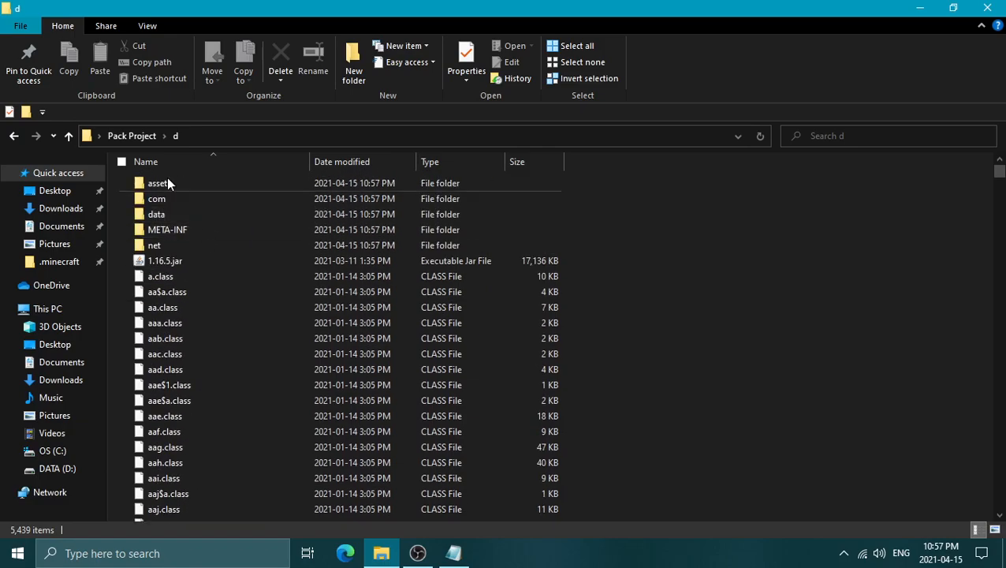
click(172, 183)
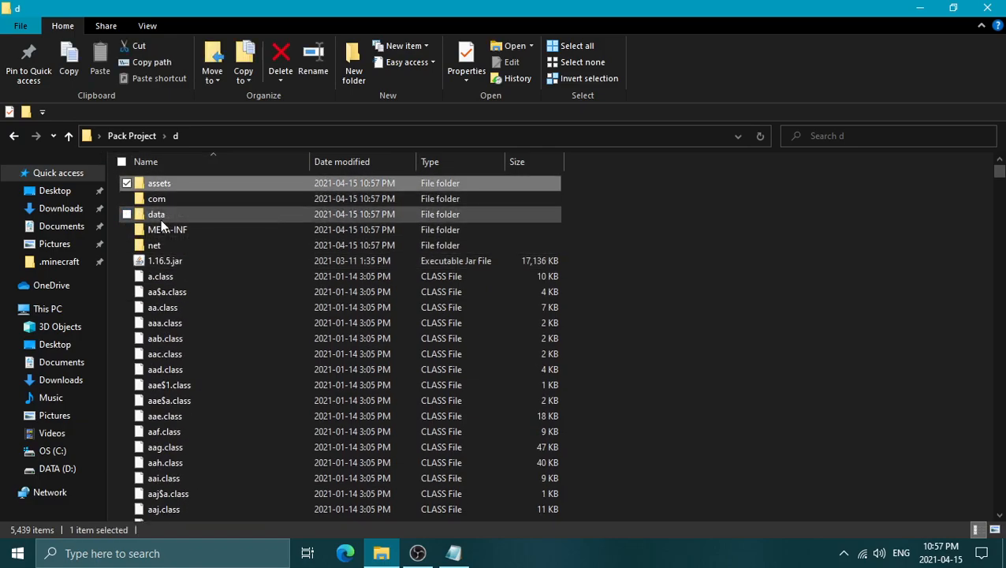
drag(168, 180, 132, 136)
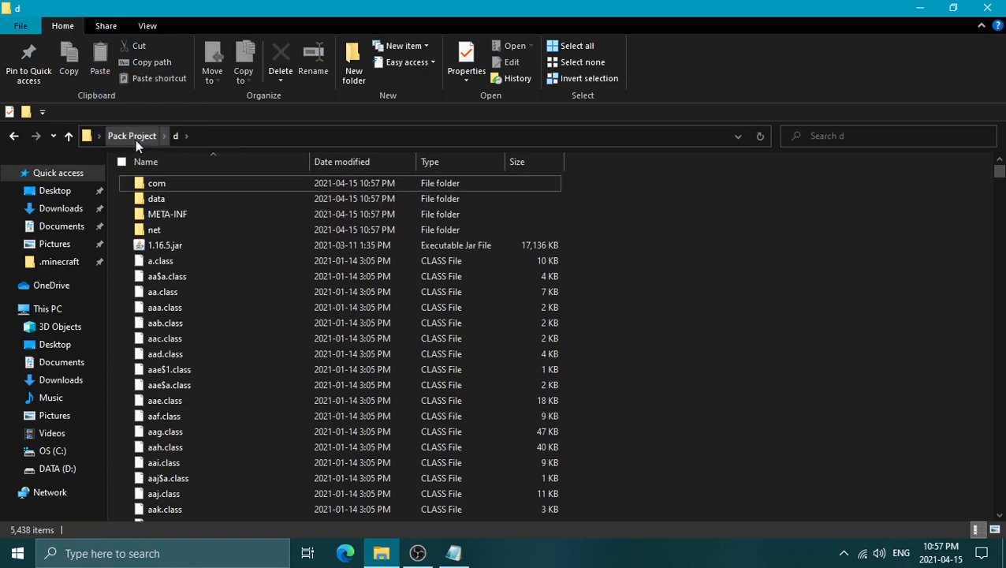
click(134, 137)
click(178, 238)
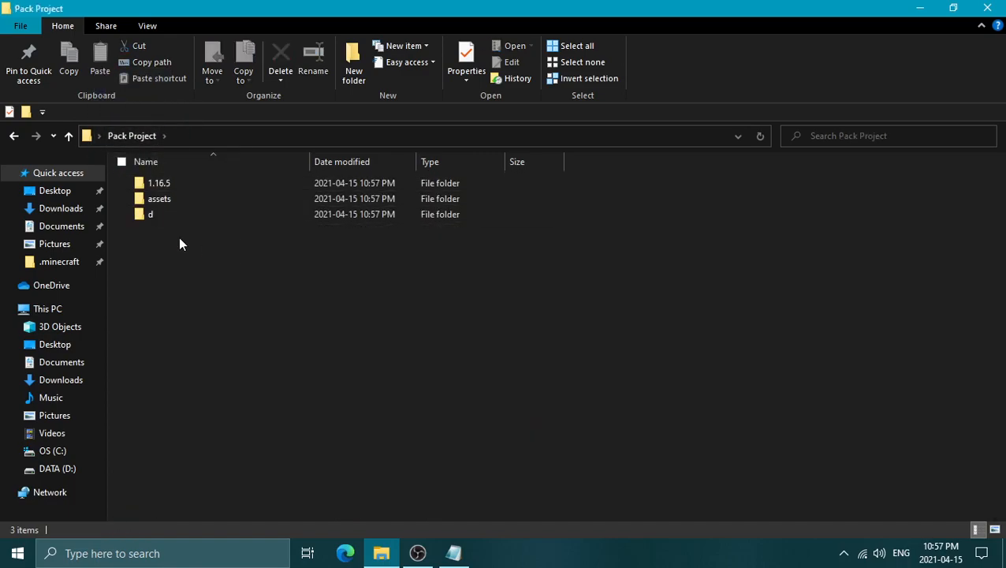
Step: Delete the 1.16.5 and d folders from Pack Project, keeping only the assets folder
click(146, 214)
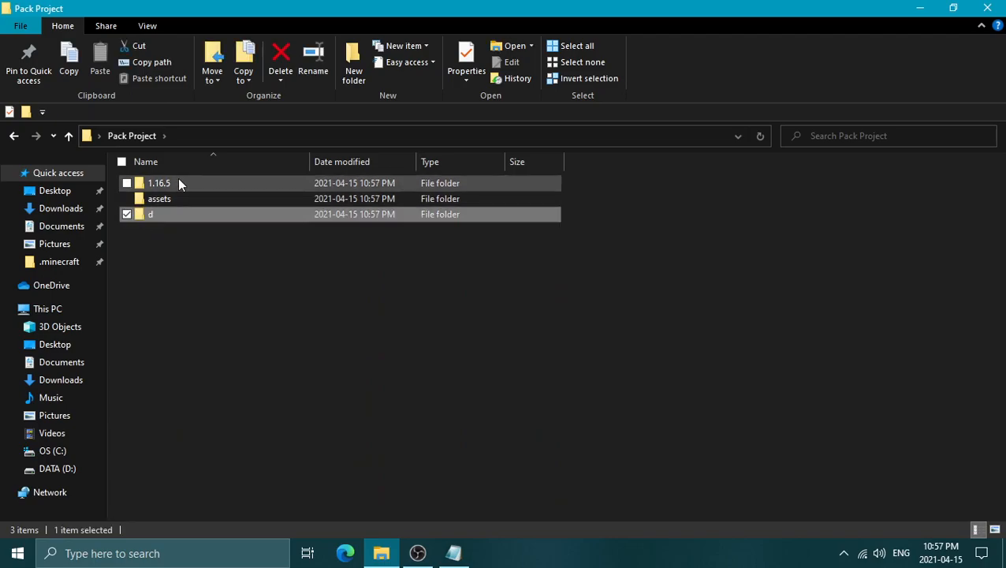
ctrl+click(181, 182)
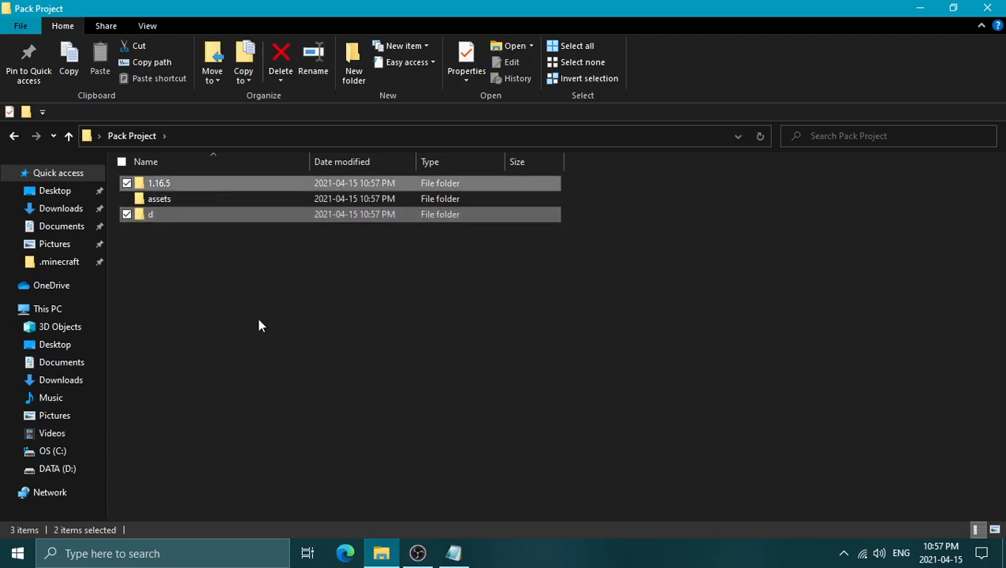
key(Delete)
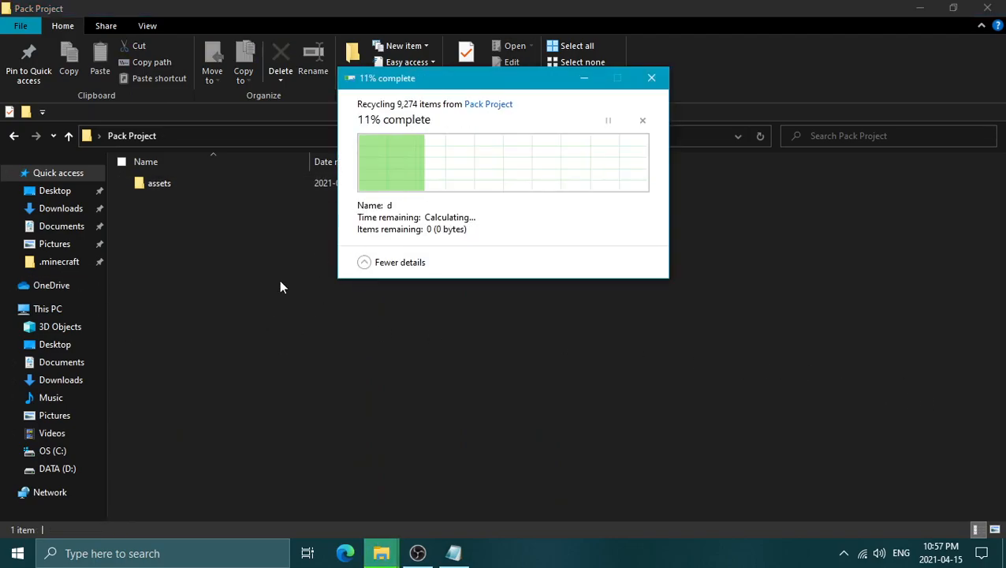
Step: Examine the contents of the assets folder and its minecraft subfolder, and return to Pack Project
double_click(259, 190)
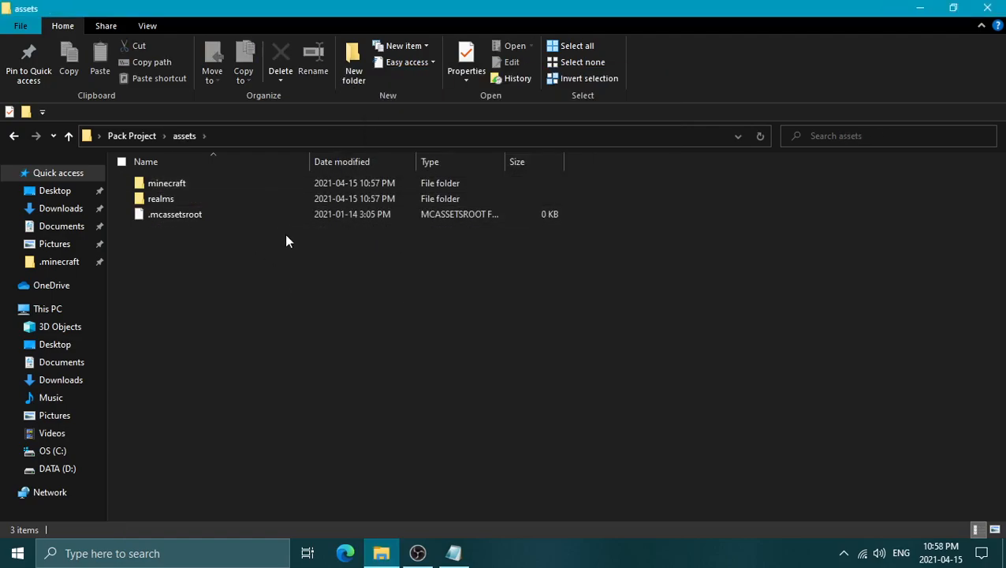
double_click(250, 178)
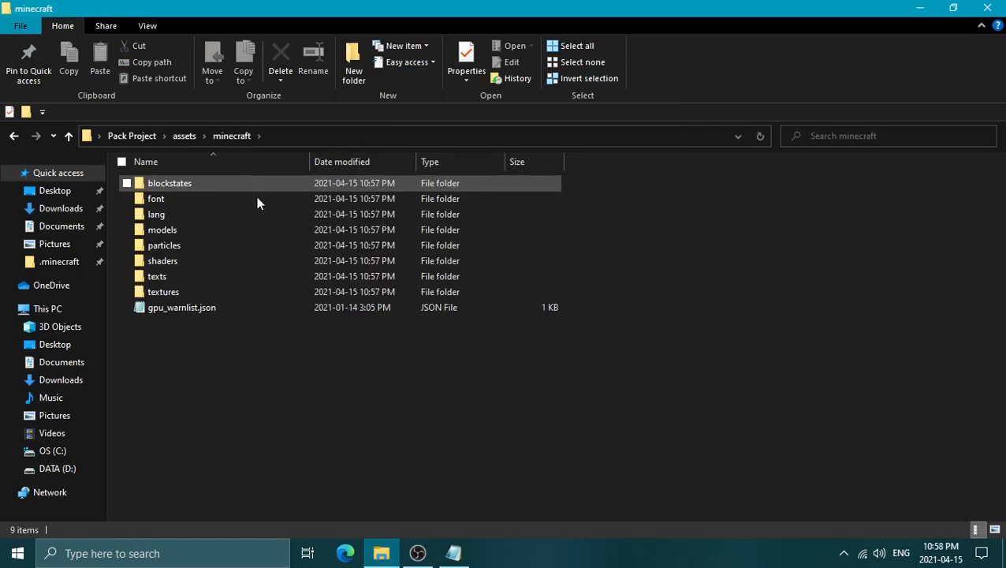
click(186, 134)
click(132, 136)
drag(293, 8, 389, 3)
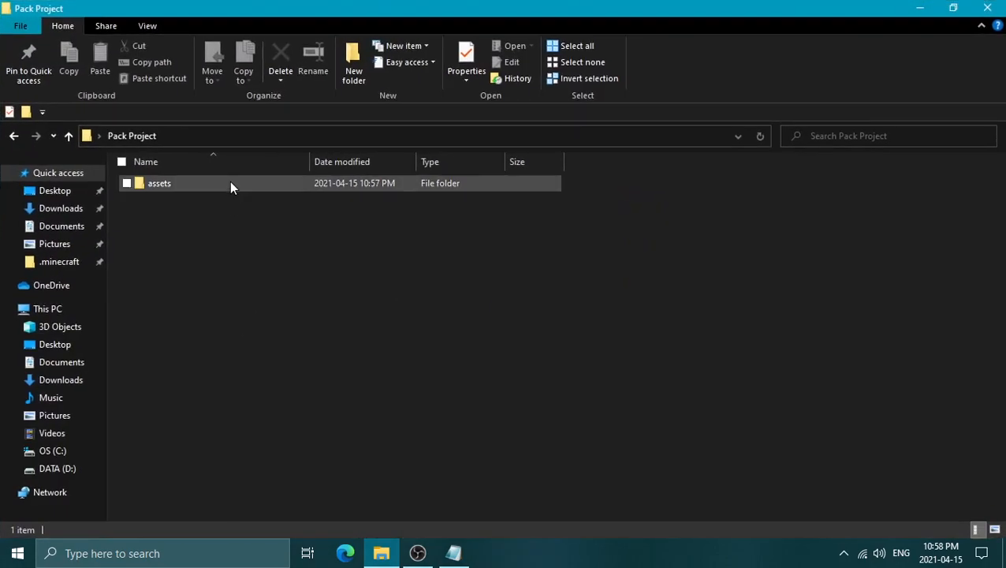
Step: Pin the textures folder inside assets > minecraft to Quick access
double_click(229, 183)
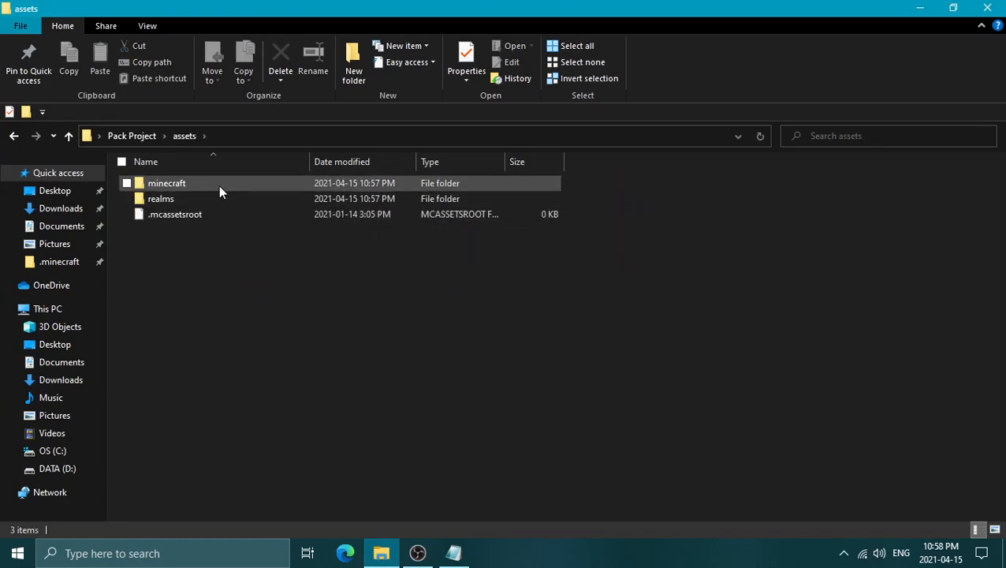
double_click(219, 183)
double_click(177, 292)
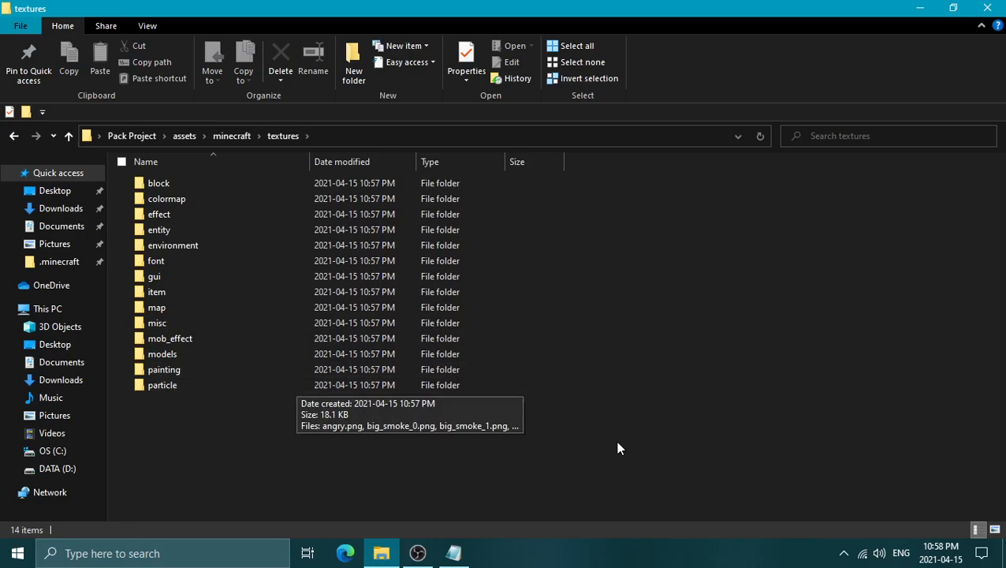
click(235, 139)
right_click(204, 288)
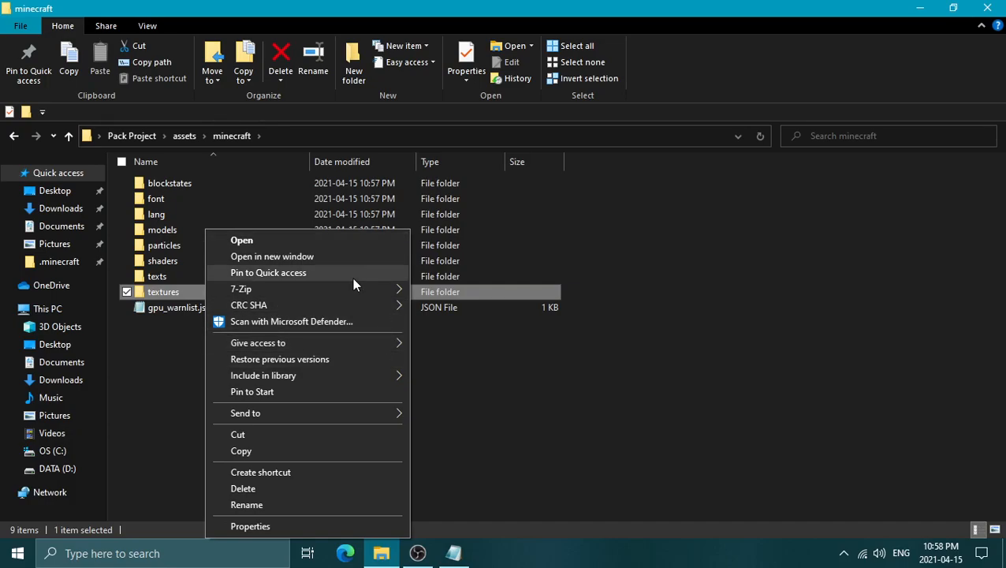
click(352, 275)
Step: Open the block folder inside textures and look over its texture images
double_click(221, 291)
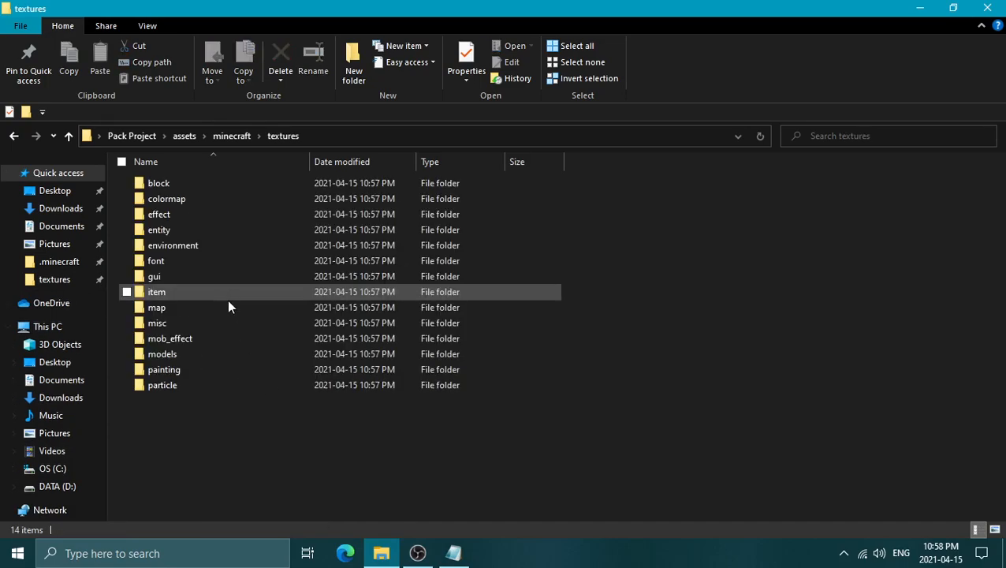
double_click(217, 188)
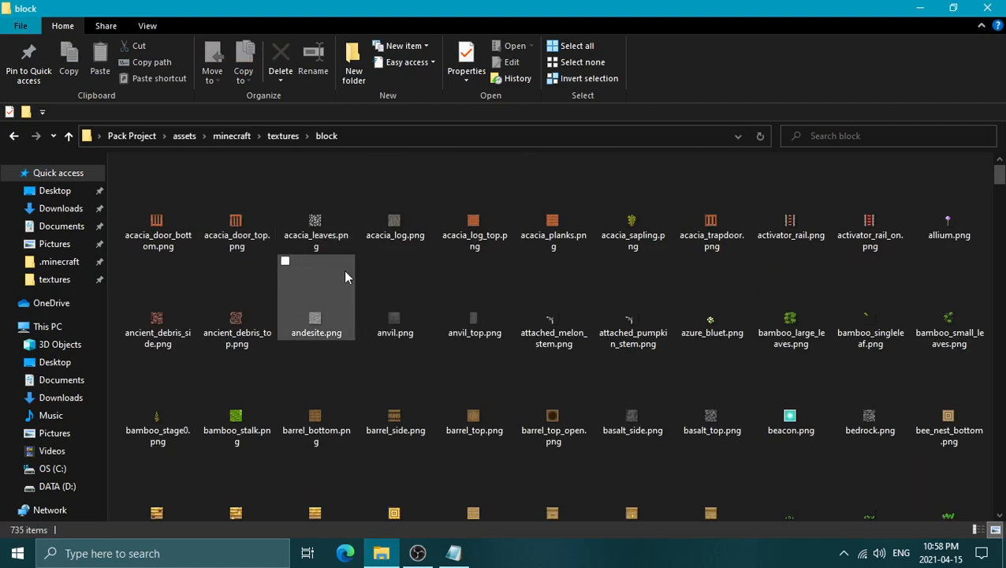
scroll(346, 270, down, 4)
scroll(446, 317, up, 4)
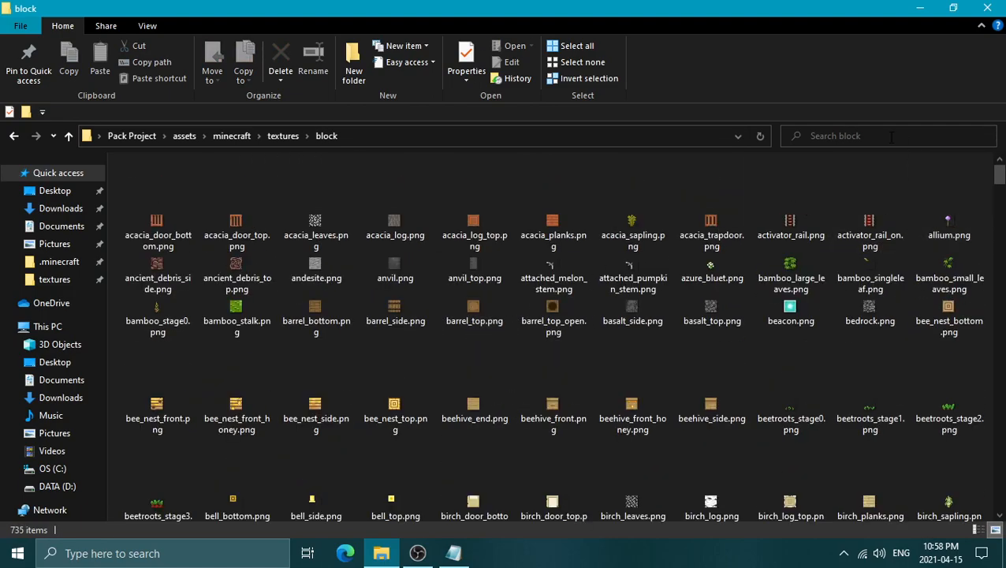
Step: Search the block folder for "cobbl" and open cobblestone.png in paint.net
text(con)
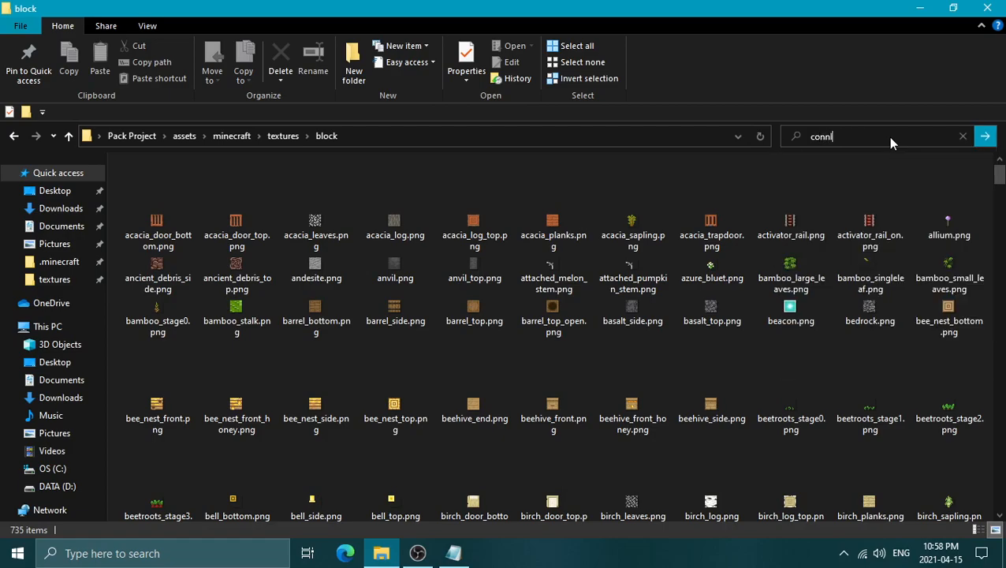
key(BackSpace)
text(bbl)
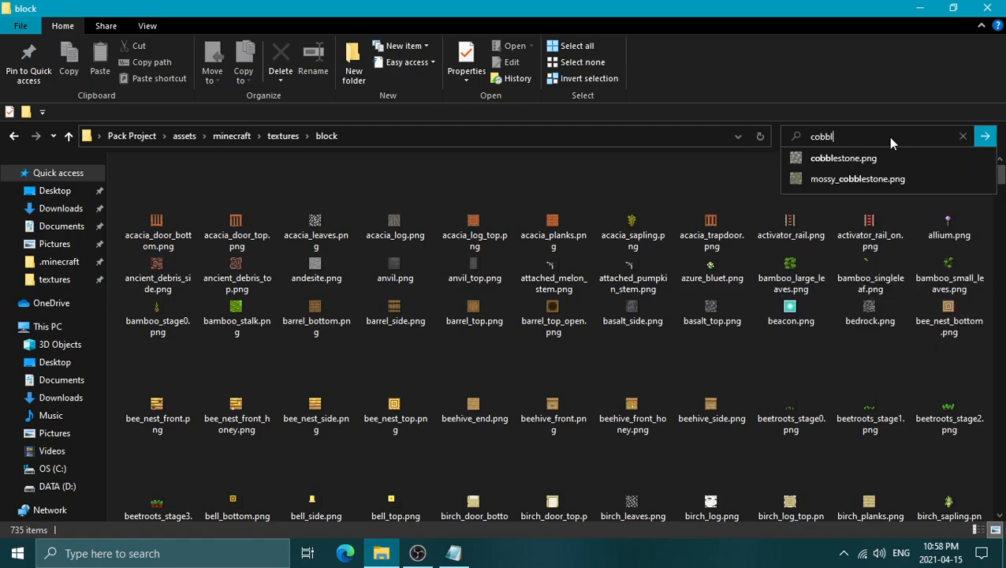
click(877, 158)
Step: Erase the entire cobblestone texture to leave a transparent canvas
scroll(514, 302, up, 15)
scroll(473, 296, down, 3)
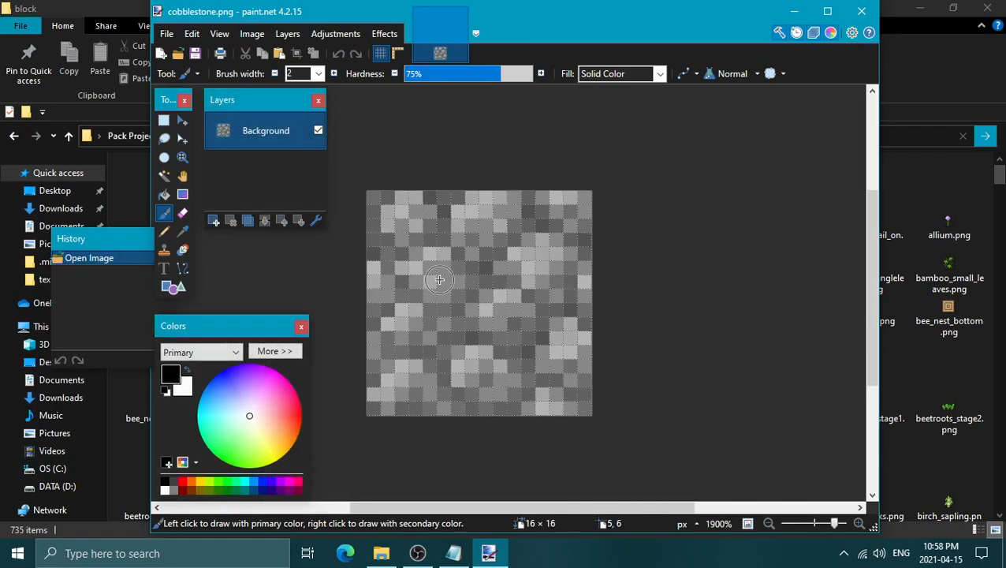
scroll(474, 269, up, 2)
click(165, 121)
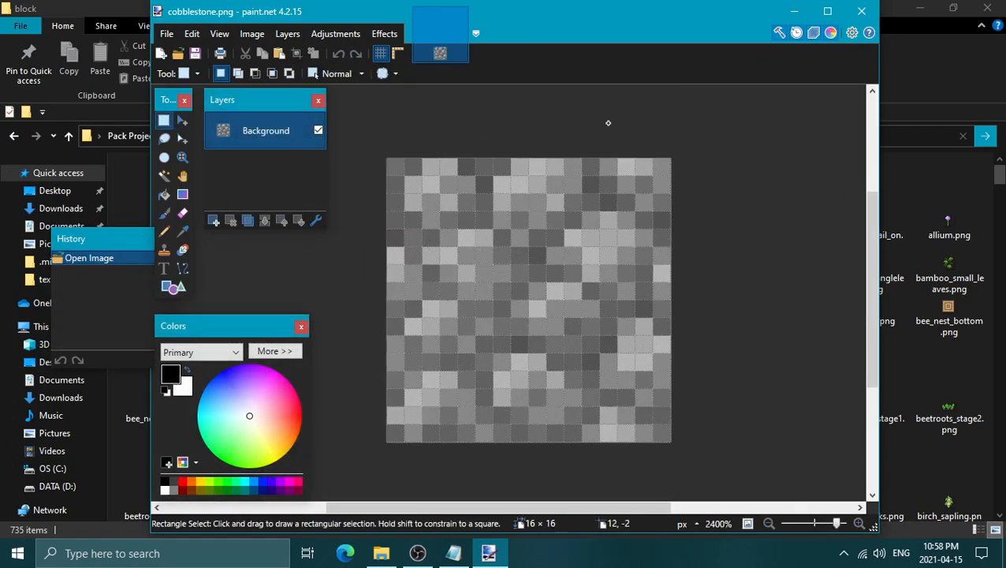
key(ctrl+a)
key(Delete)
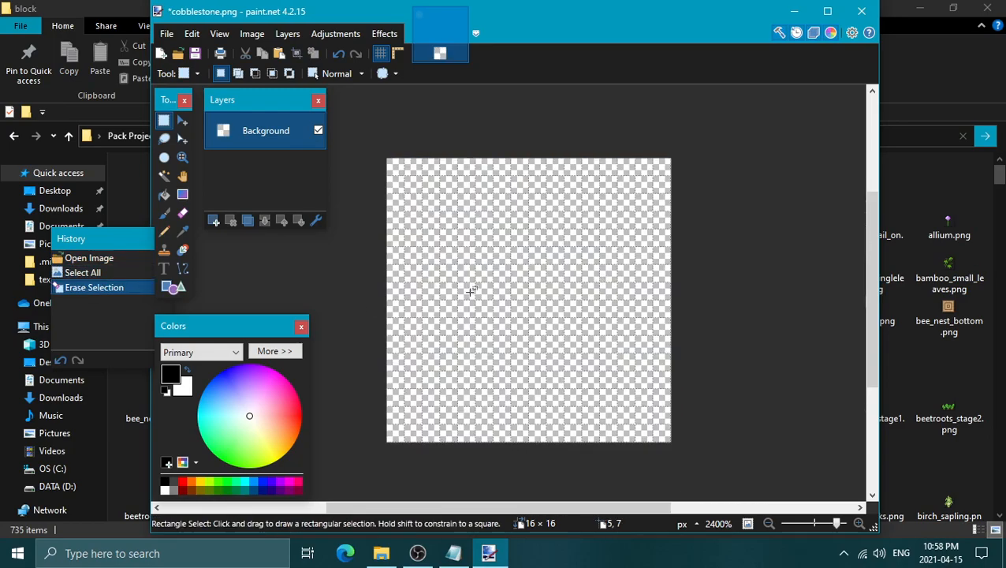
mouse_move(486, 187)
mouse_down()
mouse_move(530, 201)
mouse_move(472, 203)
mouse_move(489, 192)
mouse_up()
scroll(490, 192, down, 1)
scroll(491, 192, up, 2)
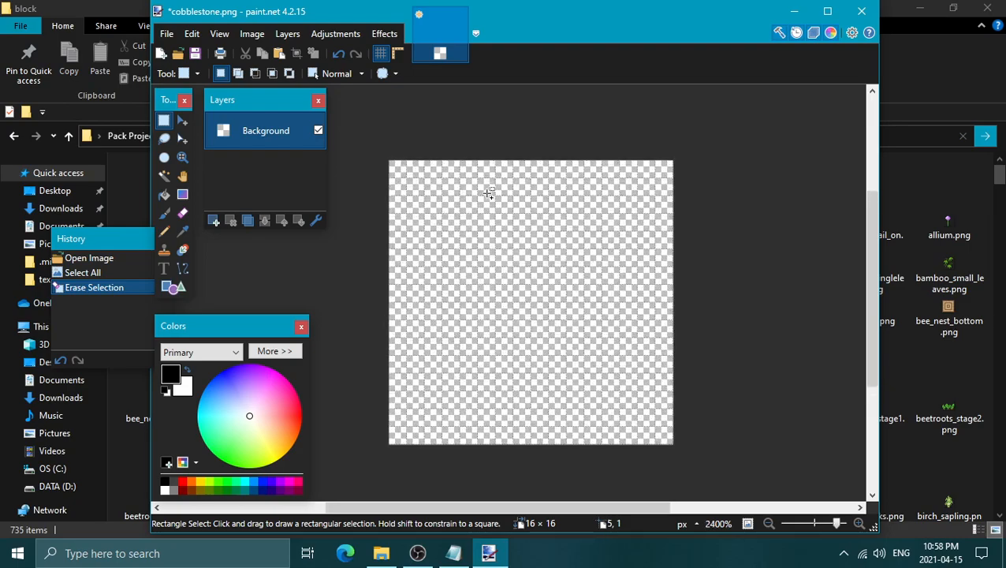
Step: Cover the whole 16 × 16 canvas in black with the Pencil tool
click(164, 232)
scroll(377, 202, down, 2)
mouse_move(385, 175)
mouse_down()
mouse_move(413, 170)
mouse_move(316, 194)
mouse_move(673, 239)
mouse_move(756, 406)
mouse_move(237, 425)
mouse_move(546, 317)
mouse_move(525, 344)
mouse_move(332, 276)
mouse_move(206, 348)
mouse_move(530, 251)
mouse_move(600, 255)
mouse_up()
mouse_move(281, 226)
mouse_down()
mouse_move(523, 229)
mouse_move(505, 347)
mouse_up()
Step: Draw a simple white face on the black canvas with eyebrows, two eyes, a one-pixel nose and a wide curved mouth
ctrl+scroll(504, 347, up, 1)
mouse_move(410, 305)
mouse_down()
mouse_move(651, 303)
mouse_move(652, 284)
mouse_up()
drag(433, 187, 453, 246)
drag(533, 185, 571, 227)
mouse_move(392, 137)
mouse_down()
mouse_move(474, 165)
mouse_move(583, 129)
mouse_up()
click(499, 268)
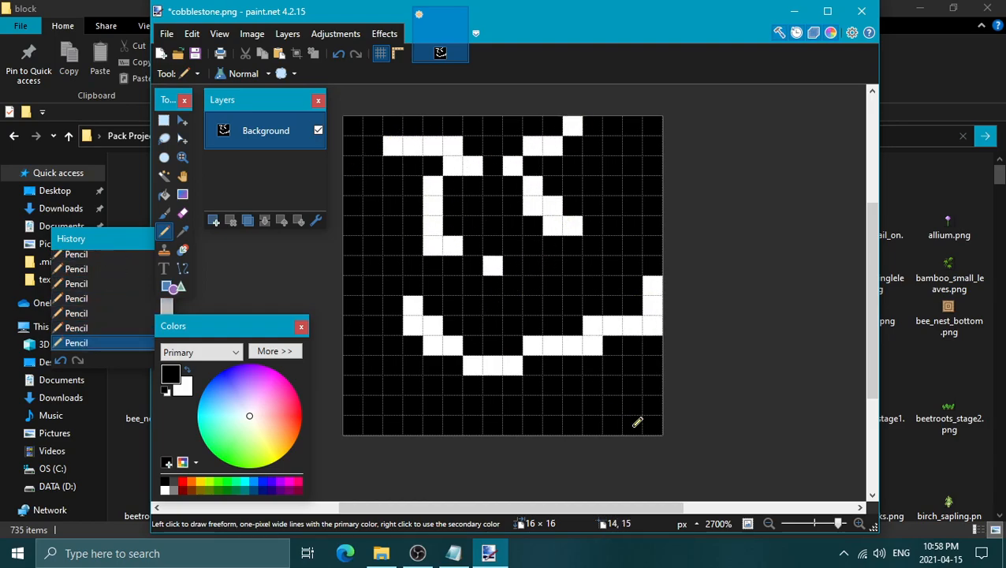
ctrl+scroll(649, 236, down, 3)
ctrl+scroll(642, 240, up, 2)
ctrl+scroll(604, 314, up, 1)
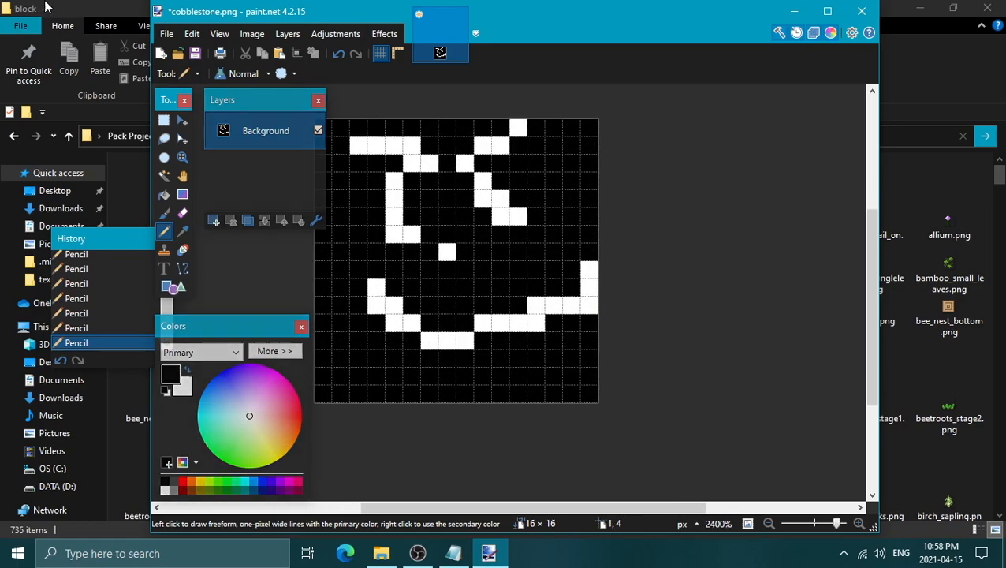
Step: Save the edited cobblestone.png with the bit depth on Auto-detect
click(167, 33)
click(183, 130)
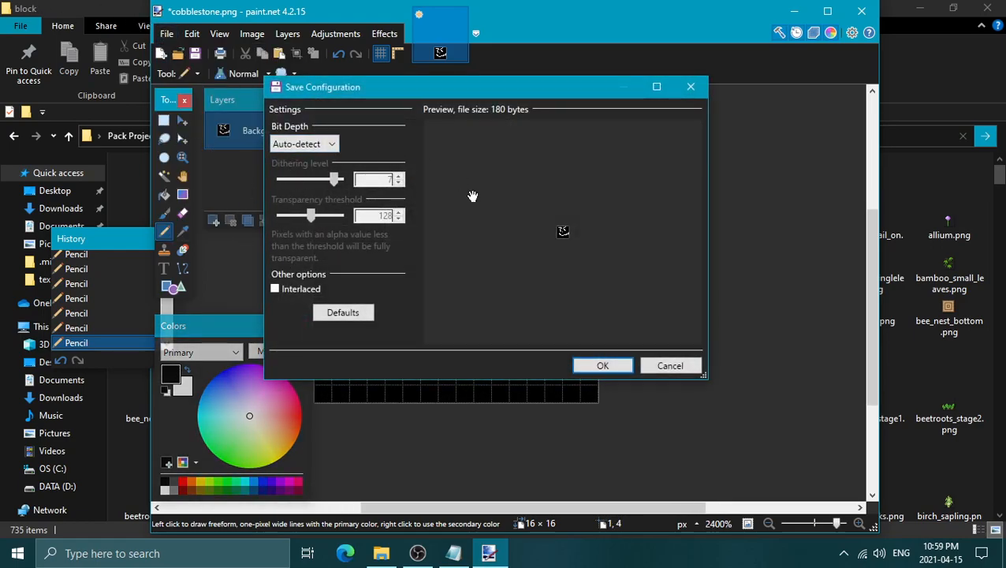
click(316, 143)
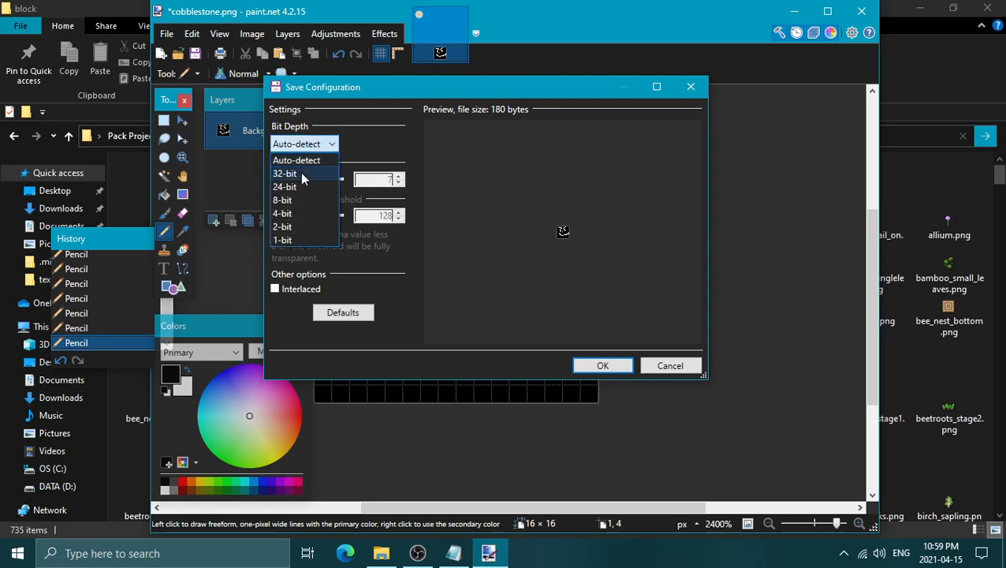
click(398, 142)
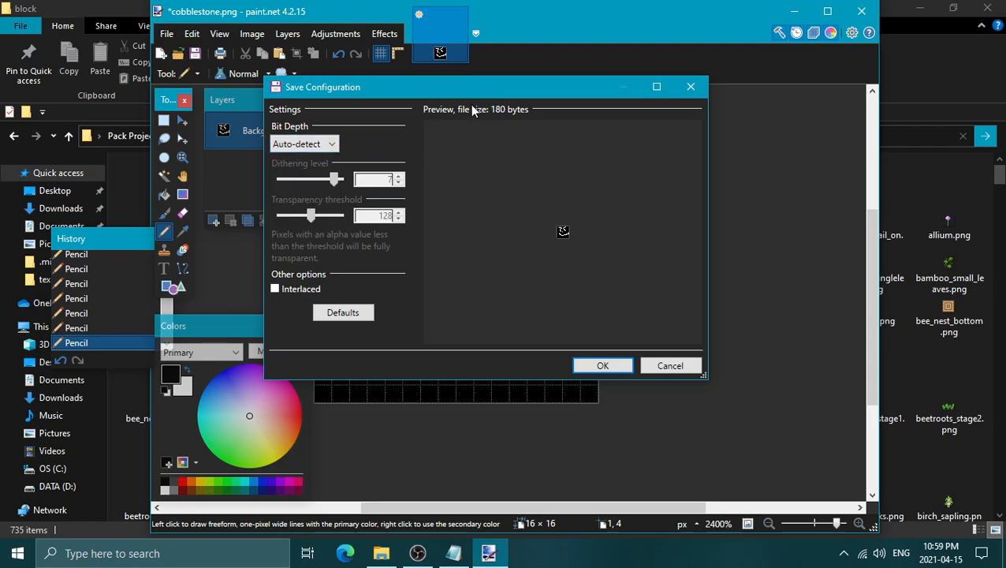